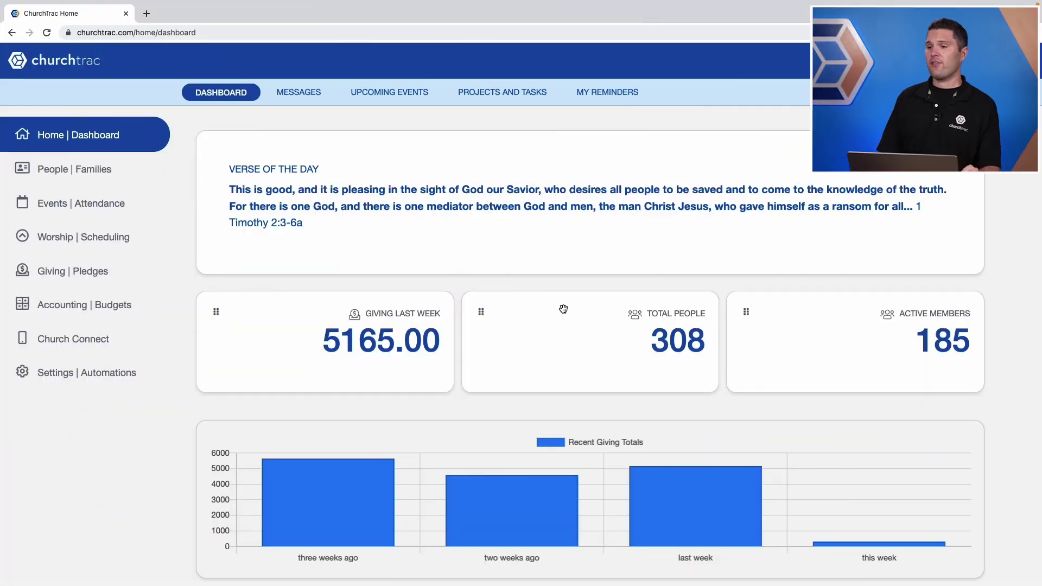
Open Giving | Pledges from the sidebar to list the dated contribution batches.
{"action": "left_click", "coordinate": [99, 279]}
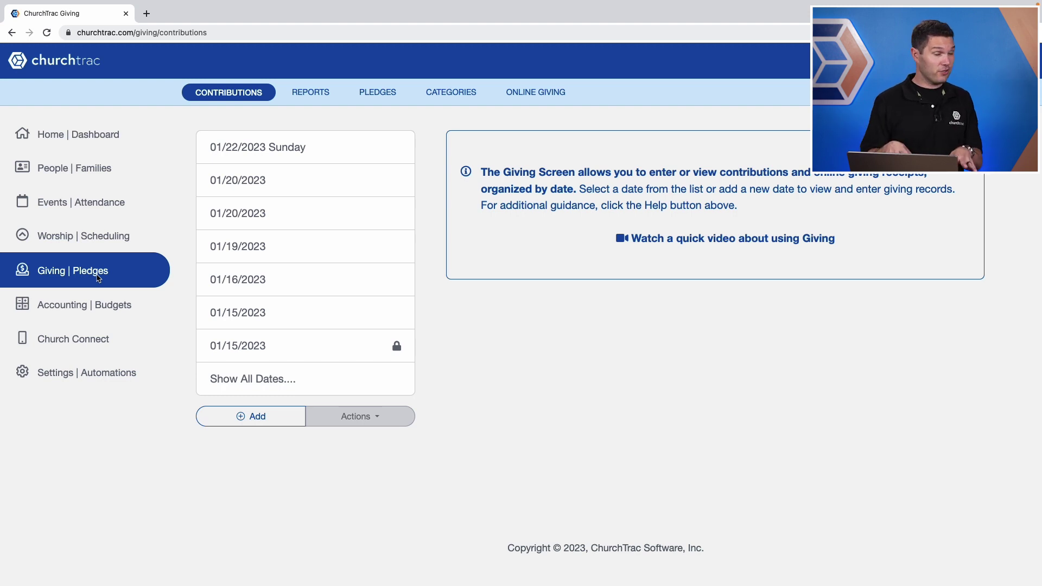
Show the giving categories and cancel the new-category dialog without adding one.
{"action": "left_click", "coordinate": [462, 100]}
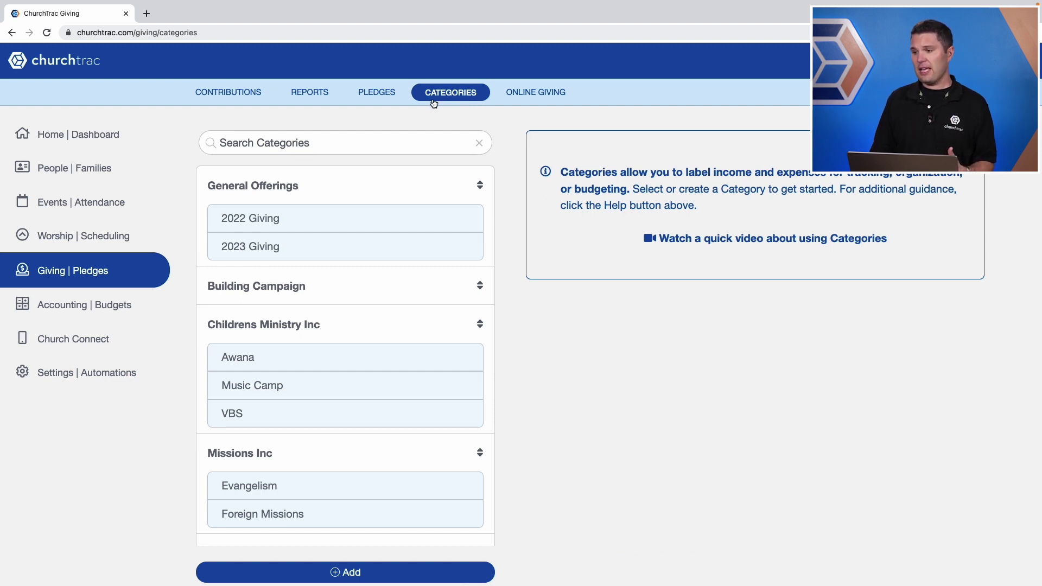
{"action": "left_click", "coordinate": [349, 572]}
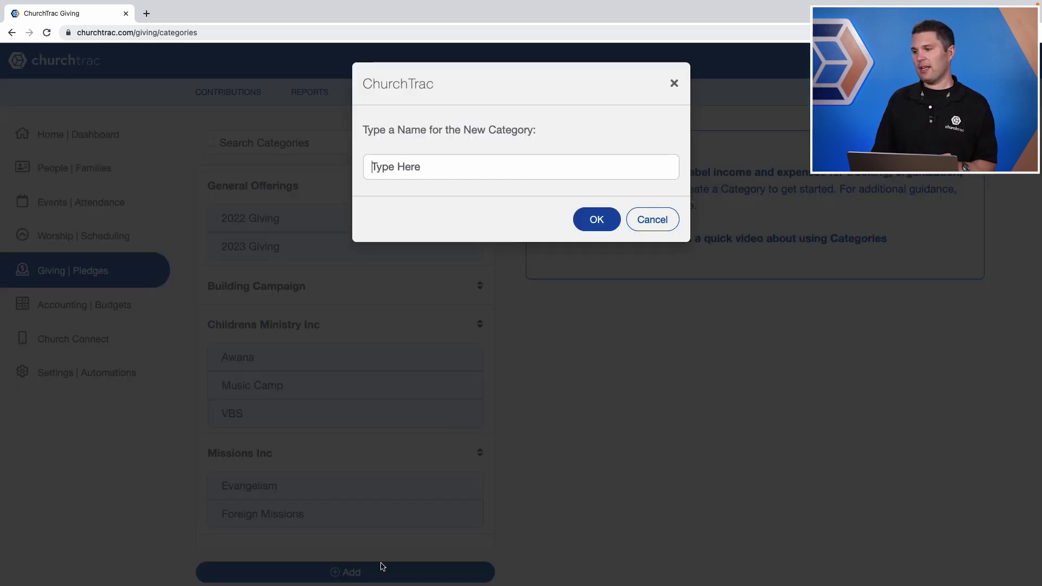
{"action": "left_click", "coordinate": [662, 220]}
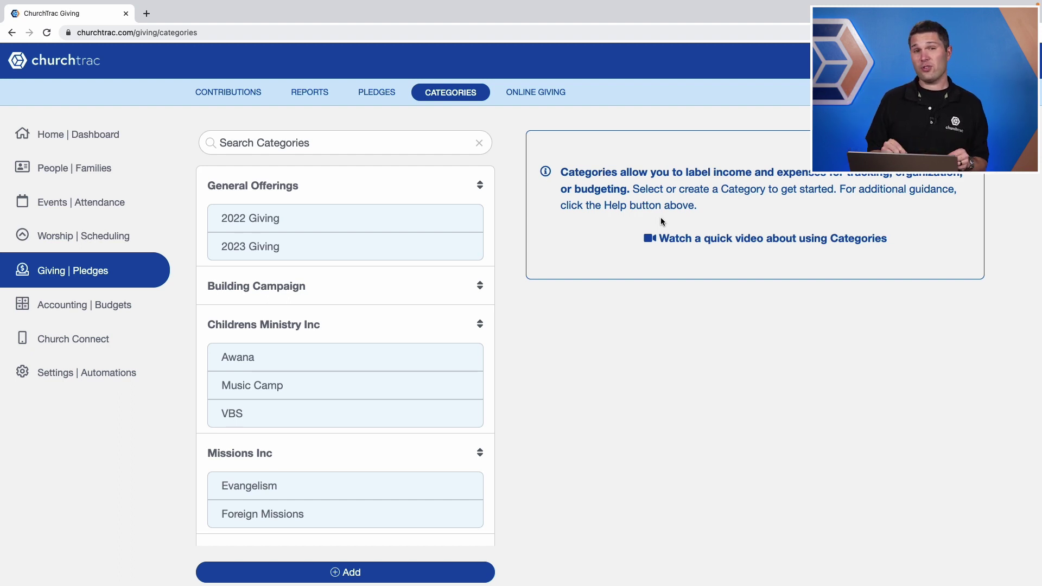
Keep the General Offerings category's Tax Deductible setting at Yes.
{"action": "left_click", "coordinate": [353, 193]}
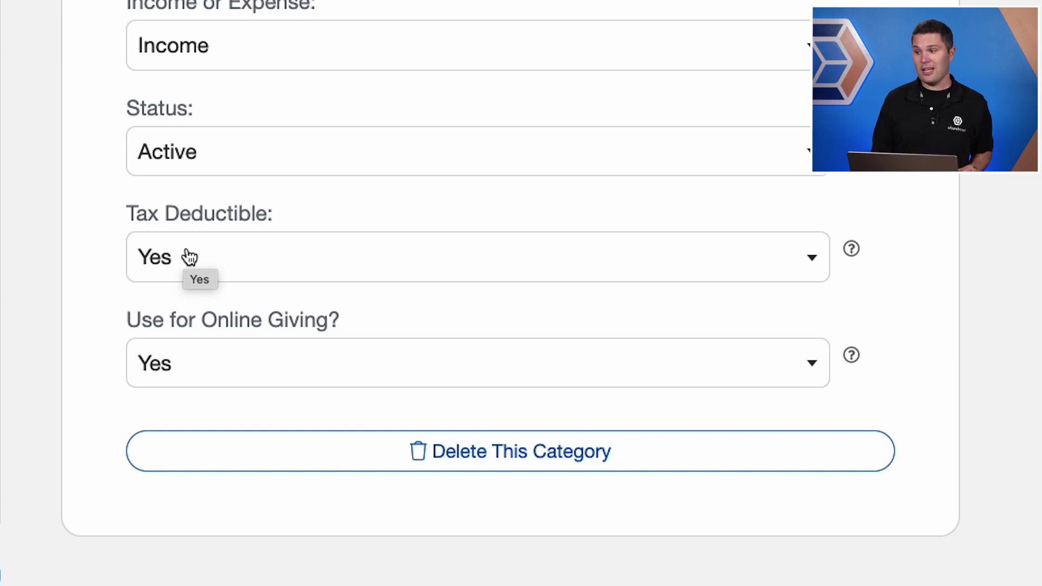
{"action": "left_click", "coordinate": [190, 257]}
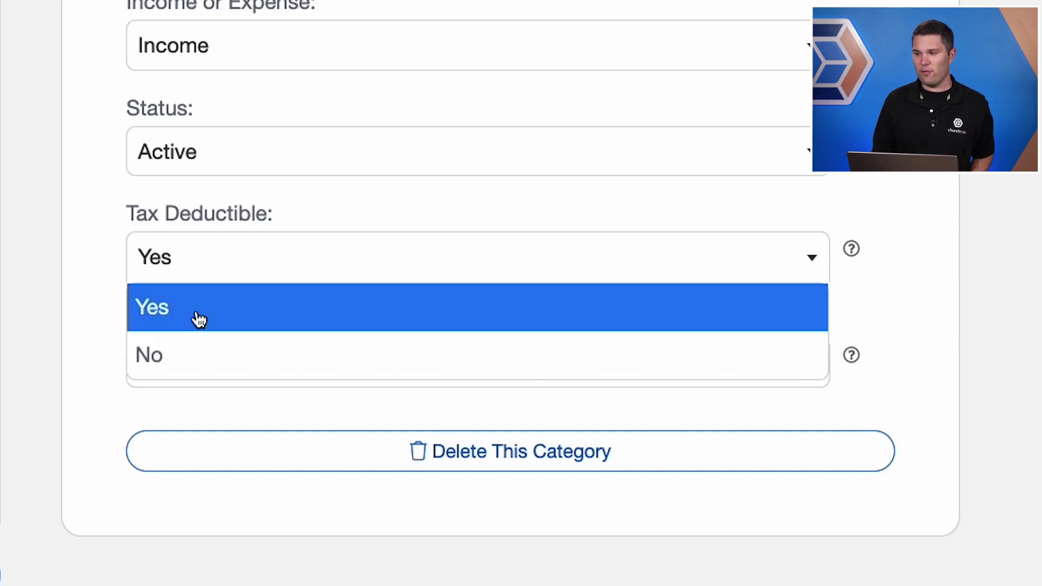
{"action": "left_click", "coordinate": [199, 319]}
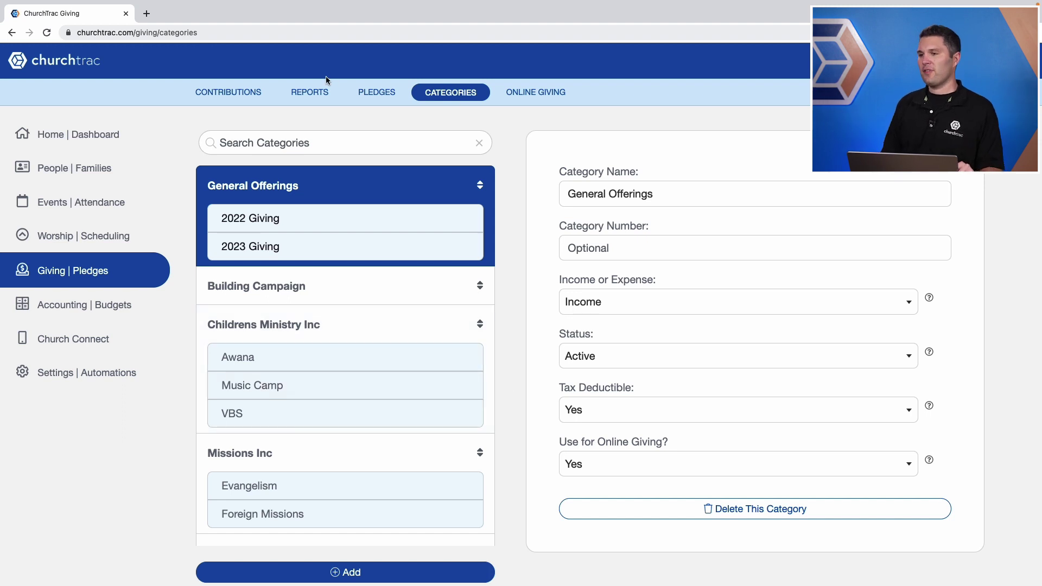
Add a contribution batch dated 01/24/2023 with the description 'Tuesday'.
{"action": "left_click", "coordinate": [224, 94]}
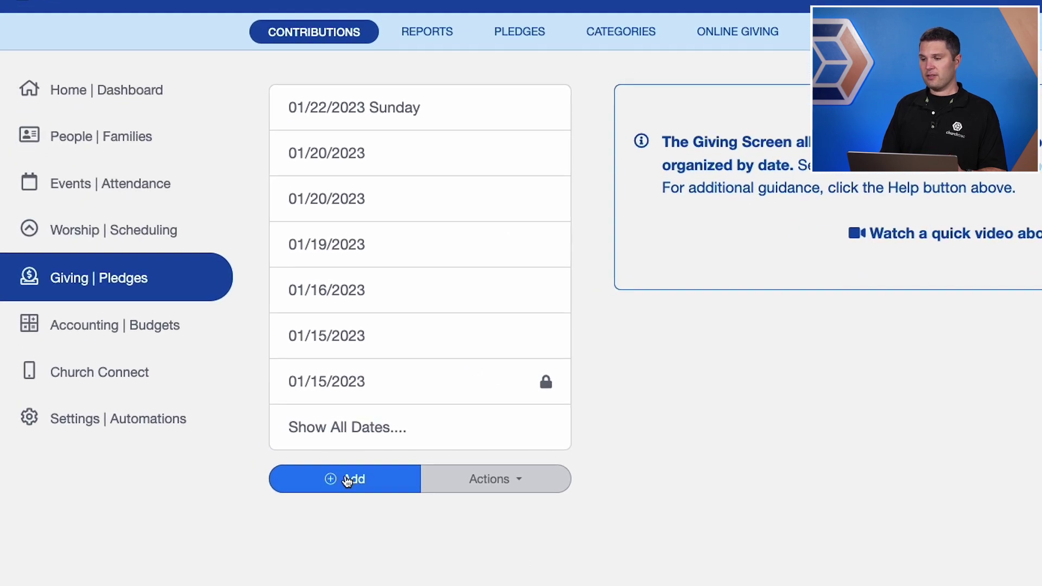
{"action": "left_click", "coordinate": [347, 480]}
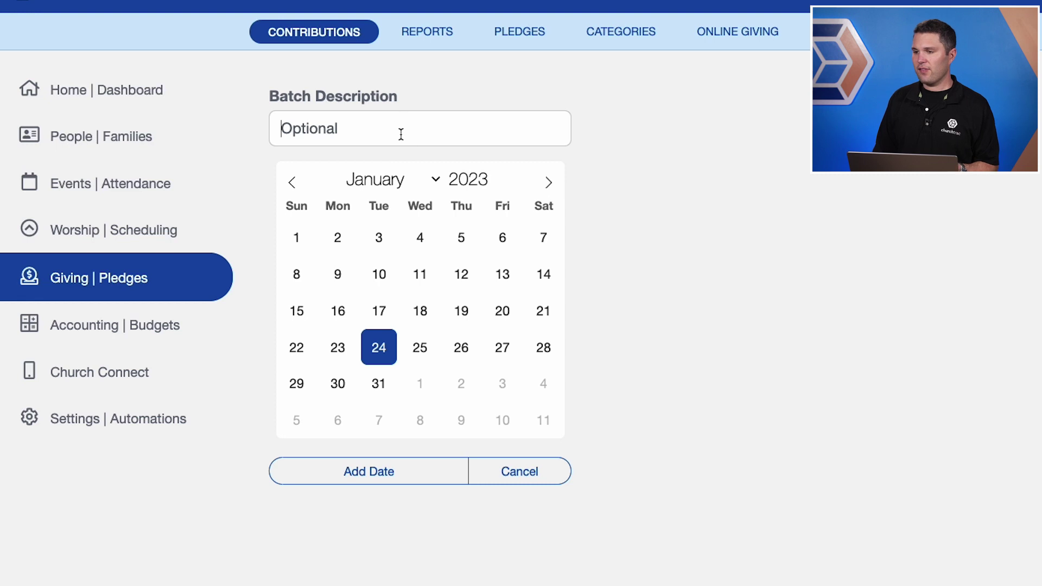
{"action": "type", "text": "Tue"}
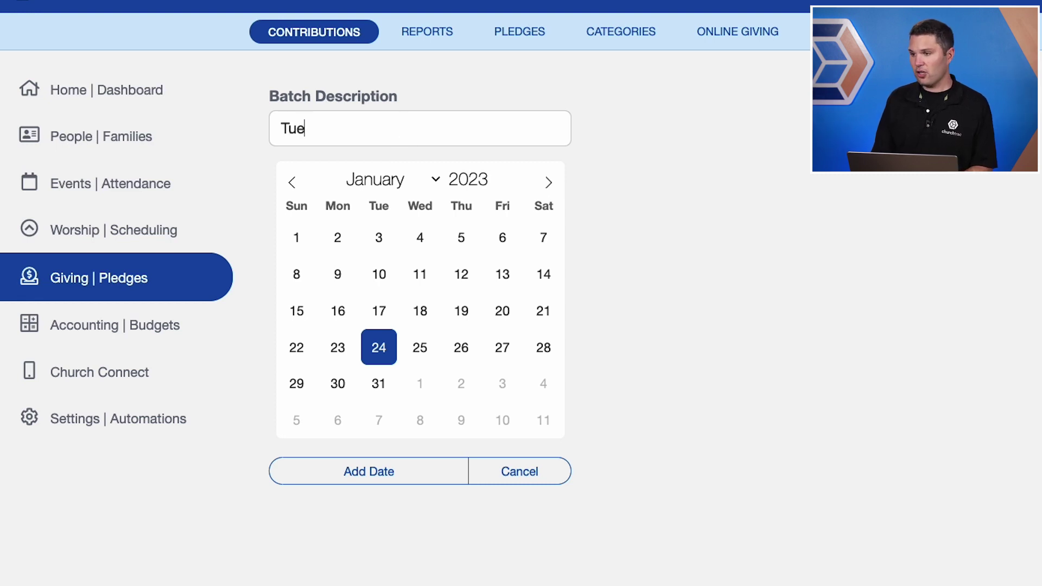
{"action": "type", "text": "sday"}
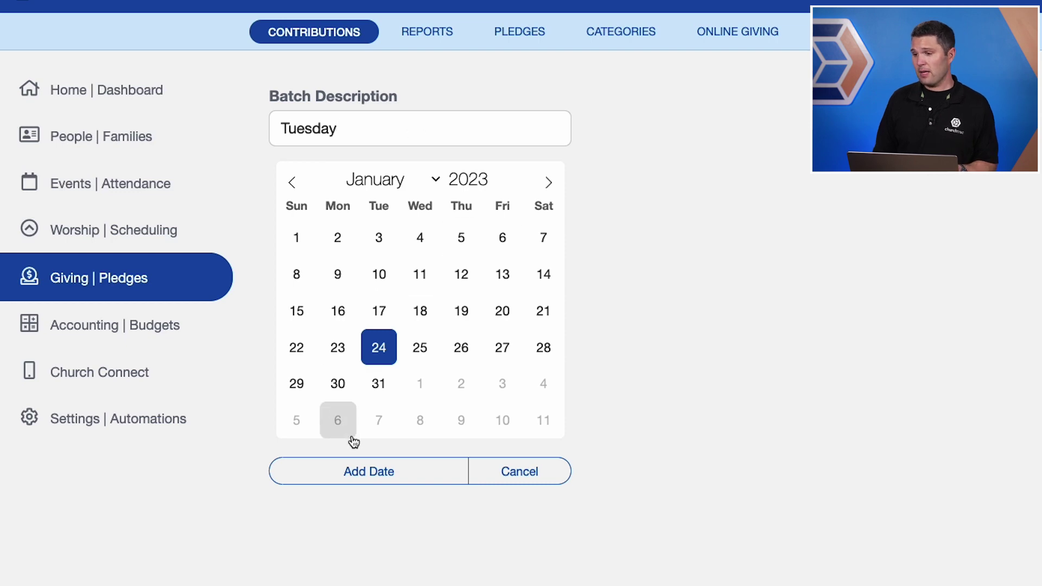
{"action": "left_click", "coordinate": [379, 472]}
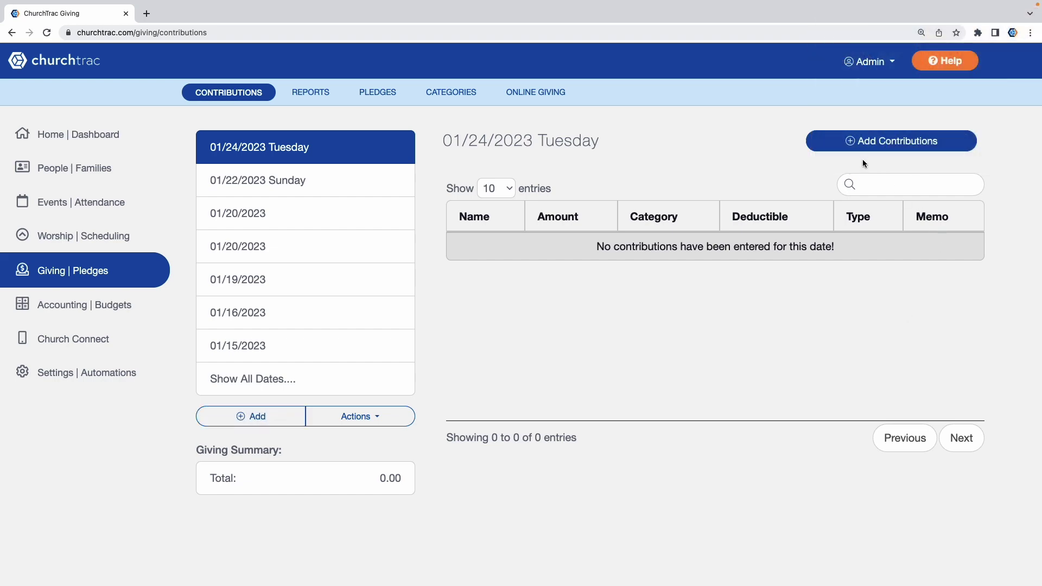
Record a 100.00 General Offerings check from a searched-for member in the Tuesday batch.
{"action": "left_click", "coordinate": [911, 146]}
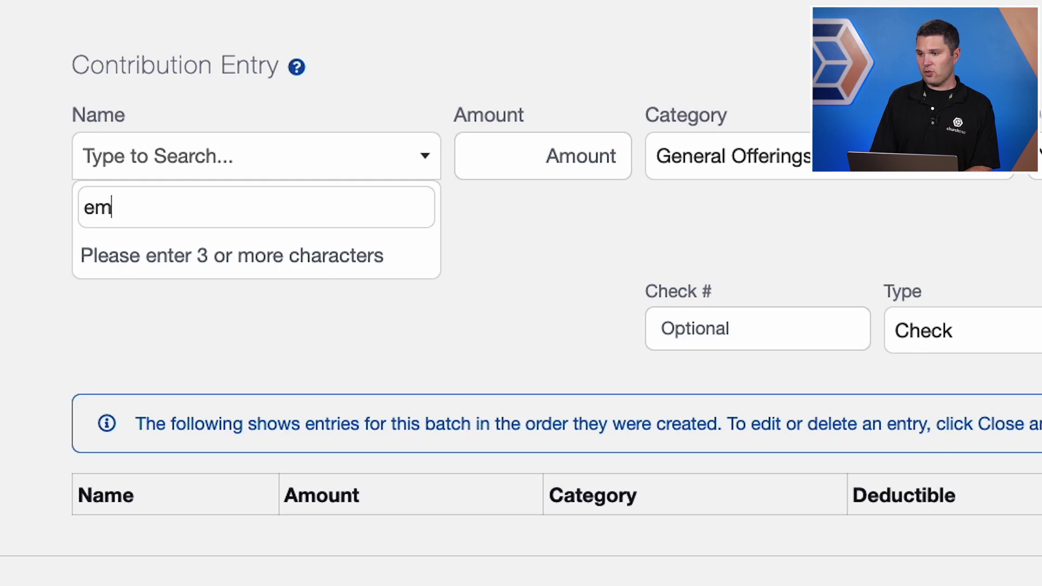
{"action": "type", "text": "ily"}
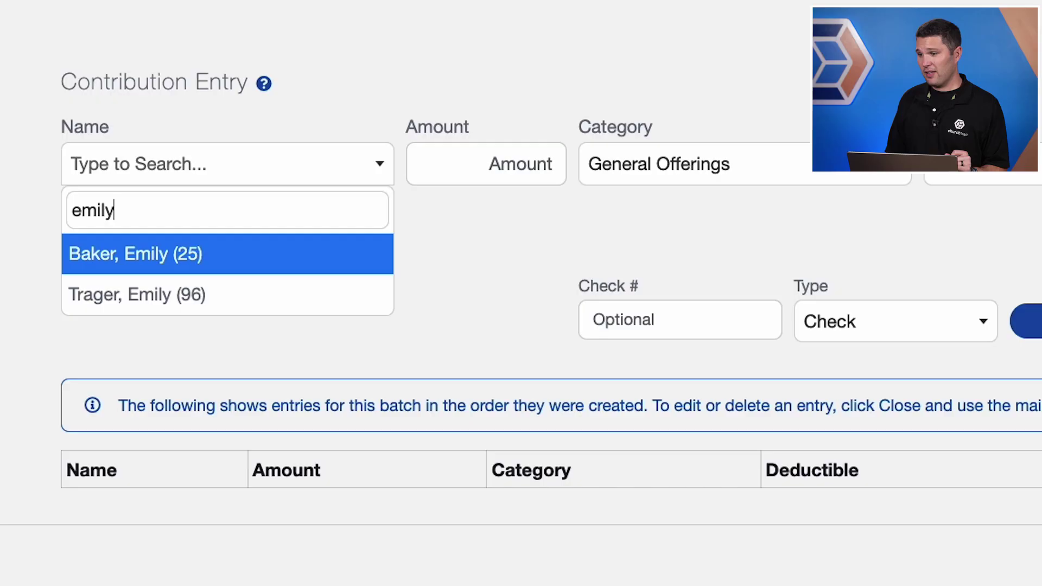
{"action": "left_click", "coordinate": [303, 259]}
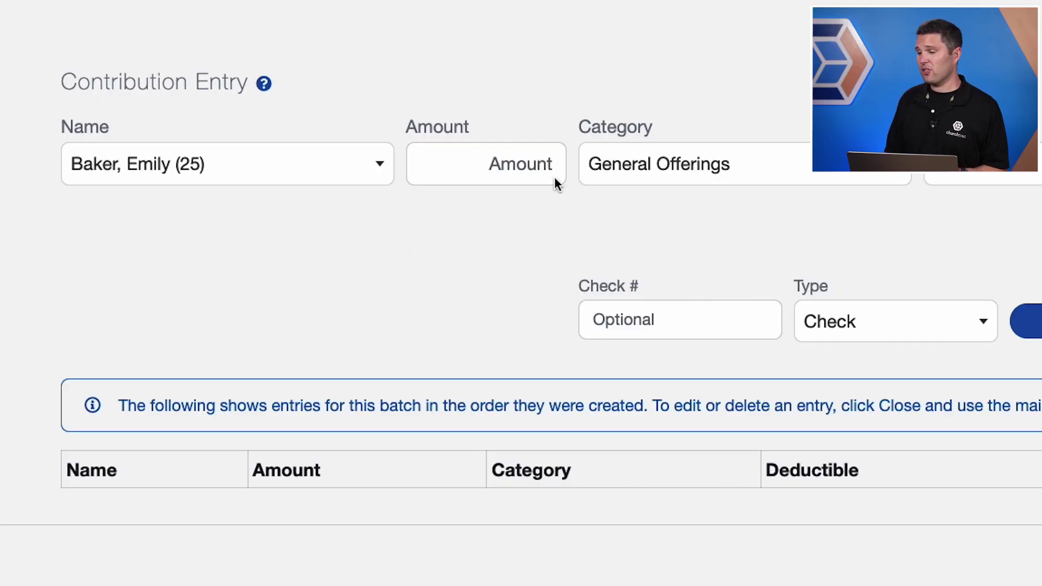
{"action": "type", "text": "100"}
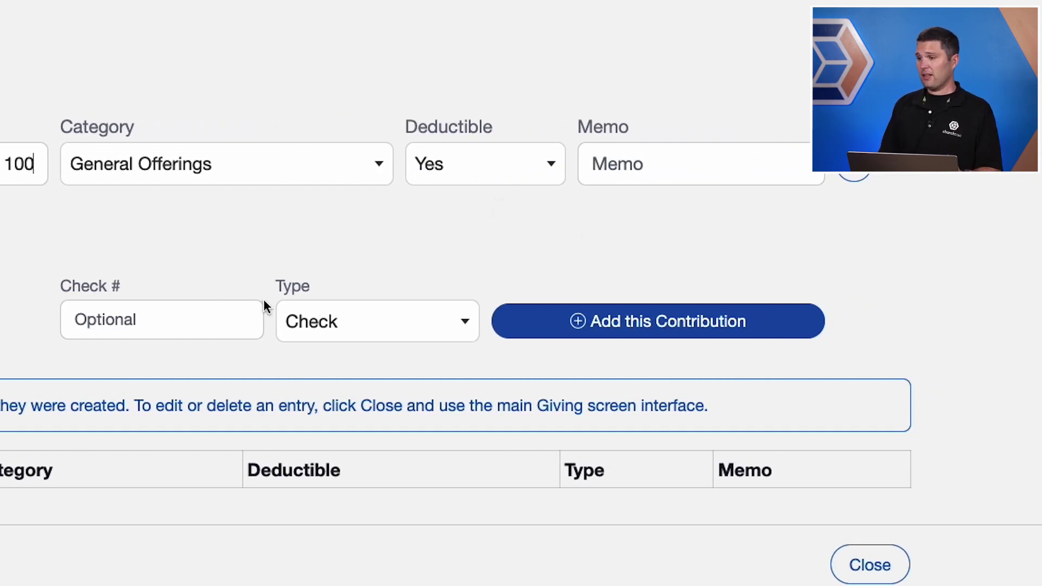
{"action": "type", "text": "90"}
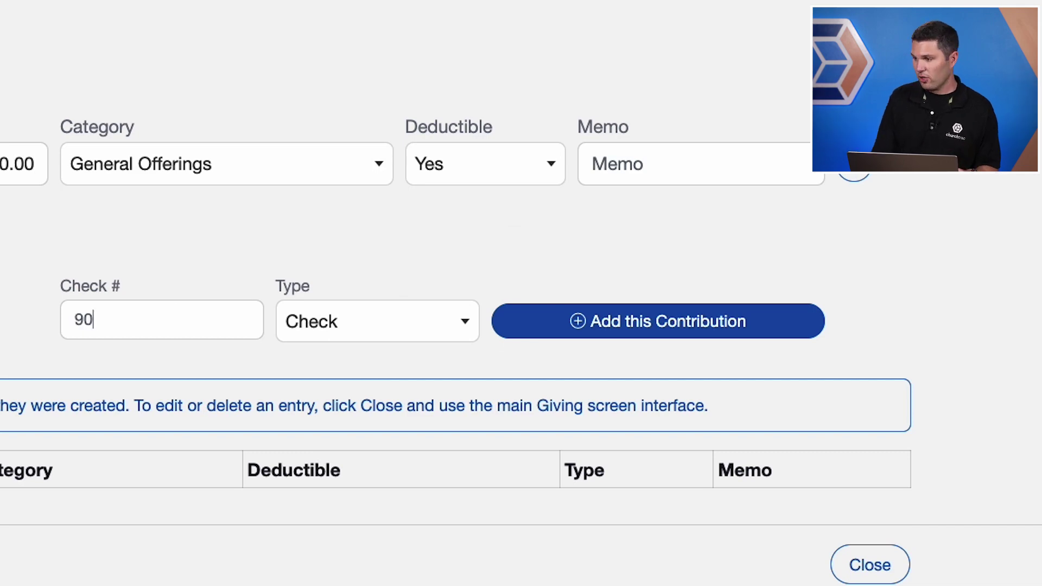
{"action": "type", "text": "7"}
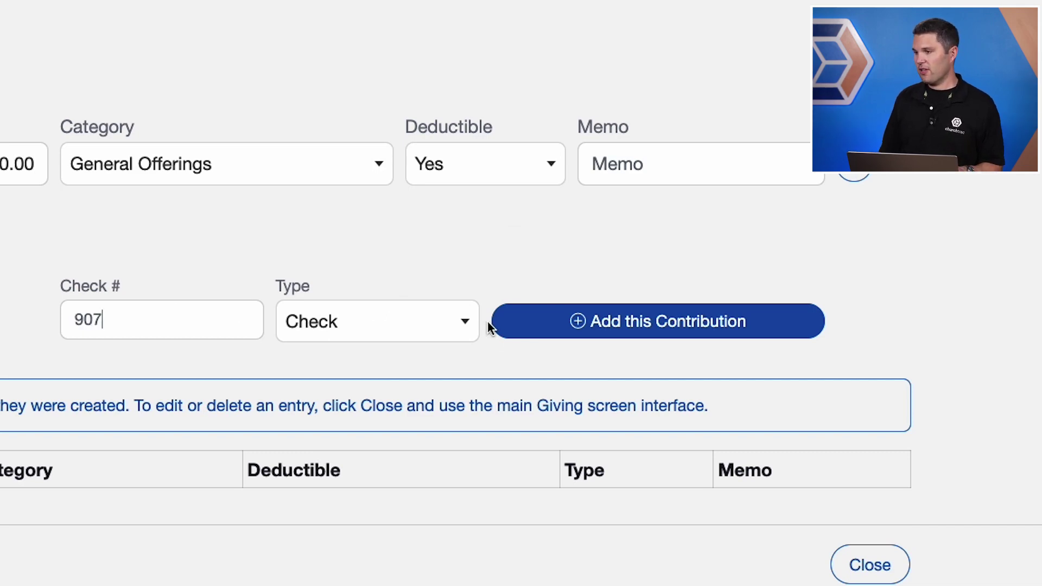
{"action": "left_click", "coordinate": [584, 322]}
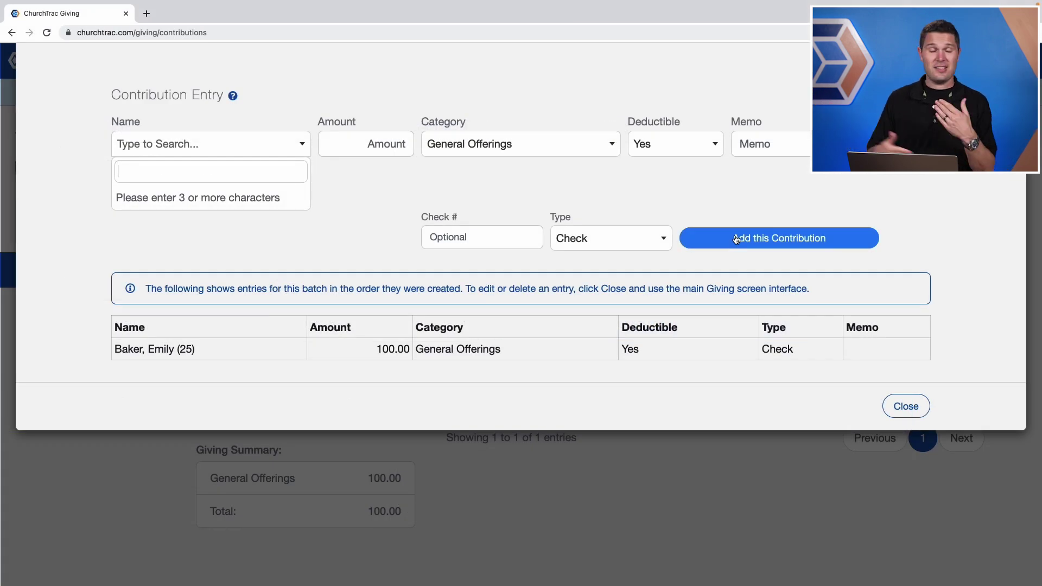
Add a second donor's cash gift: 50.00 General Offerings and 50.00 Building Campaign.
{"action": "type", "text": "Ron"}
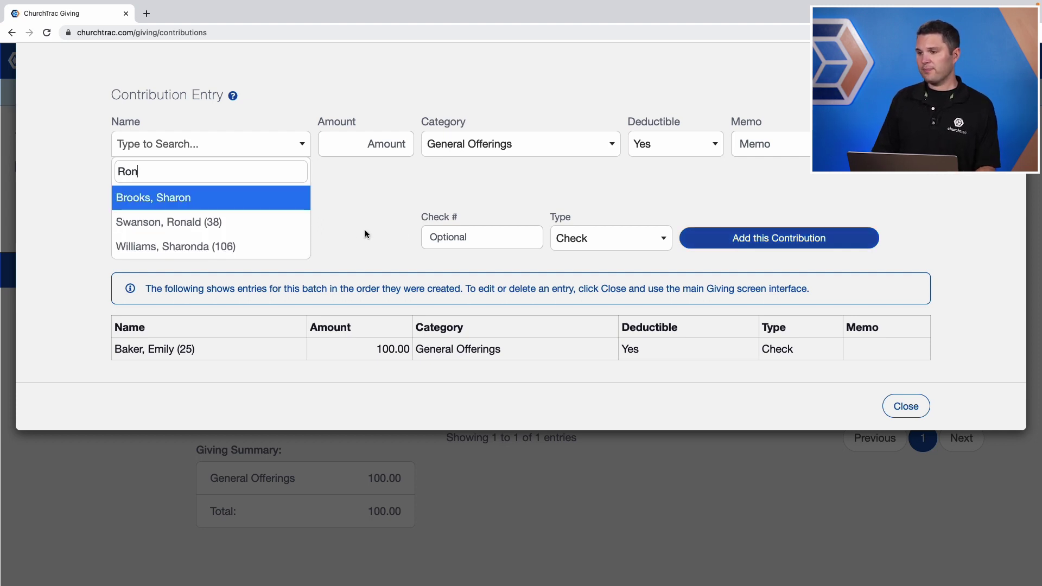
{"action": "left_click", "coordinate": [284, 218]}
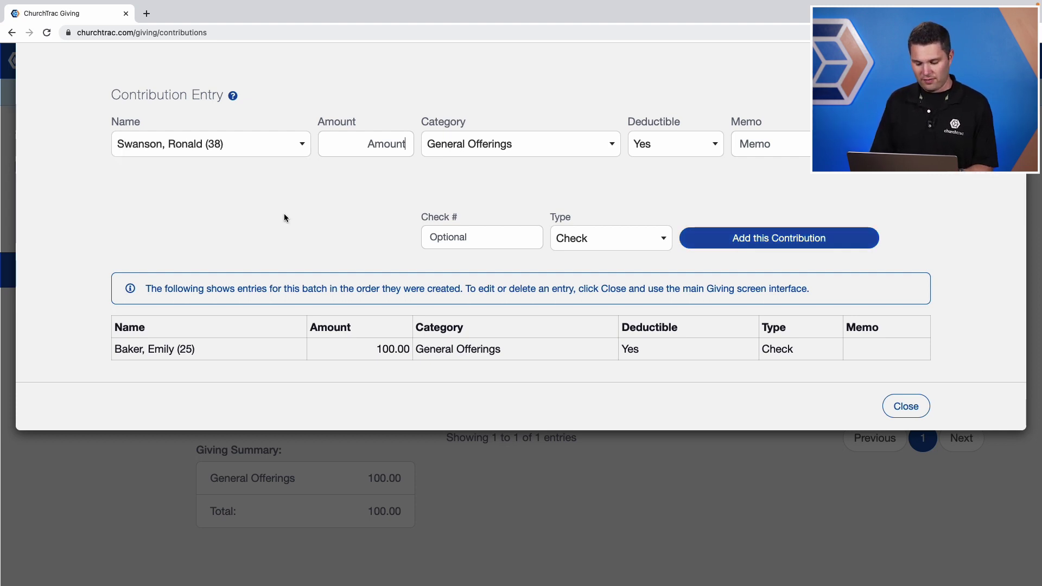
{"action": "type", "text": "50"}
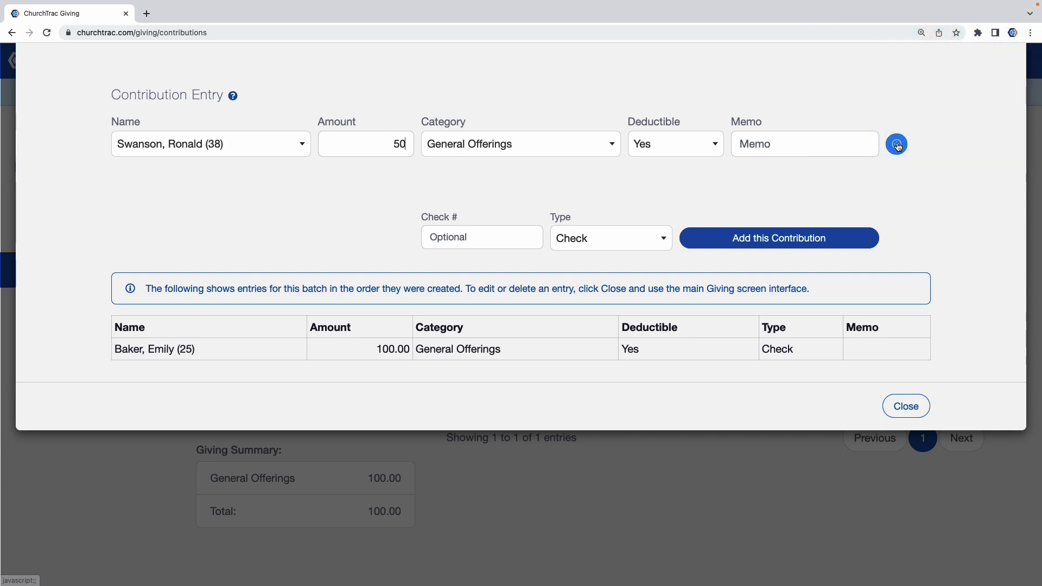
{"action": "left_click", "coordinate": [897, 145]}
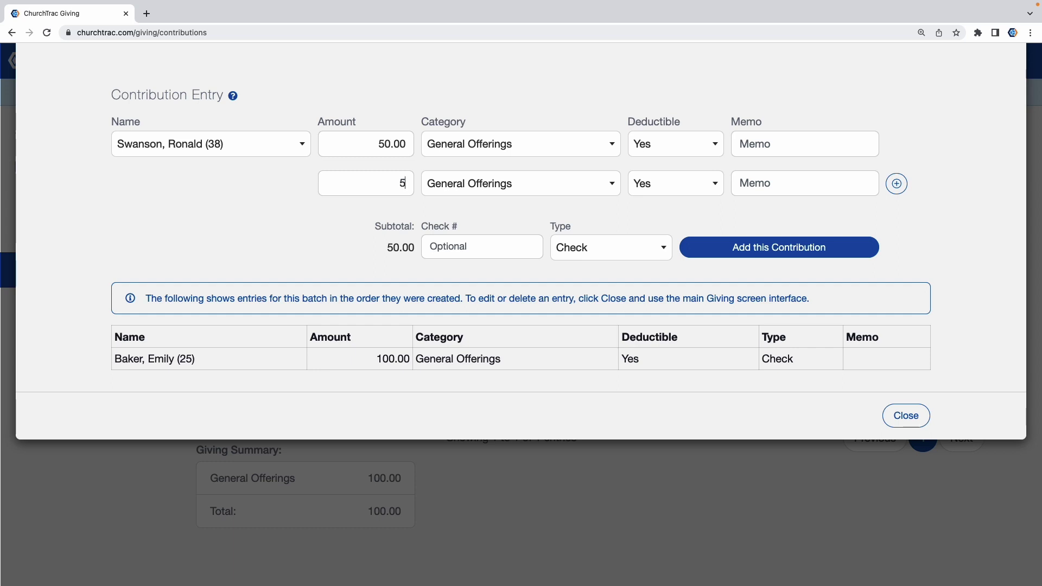
{"action": "left_click", "coordinate": [541, 185]}
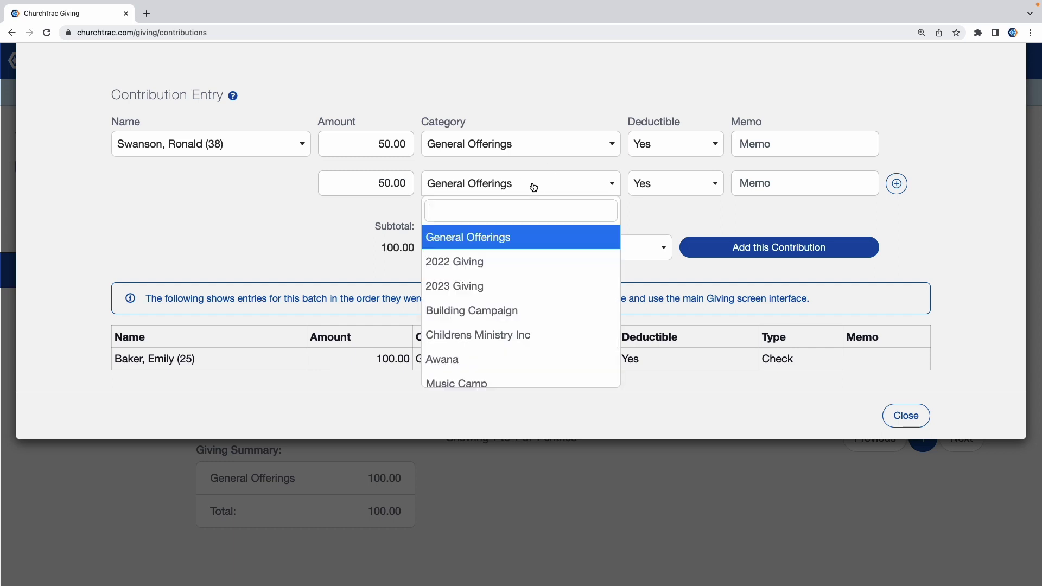
{"action": "left_click", "coordinate": [483, 312]}
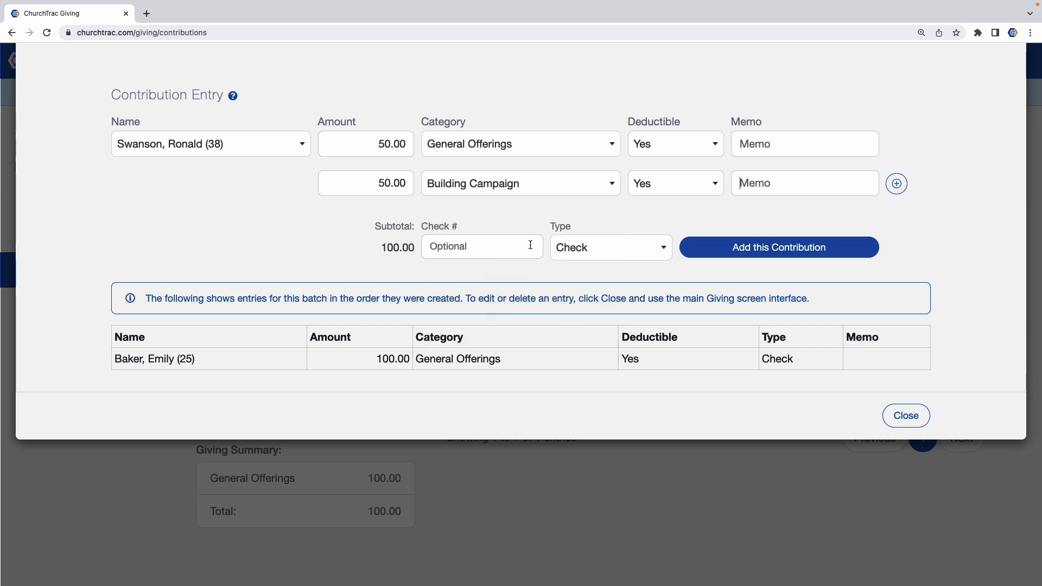
{"action": "left_click", "coordinate": [597, 246]}
{"action": "left_click", "coordinate": [597, 320]}
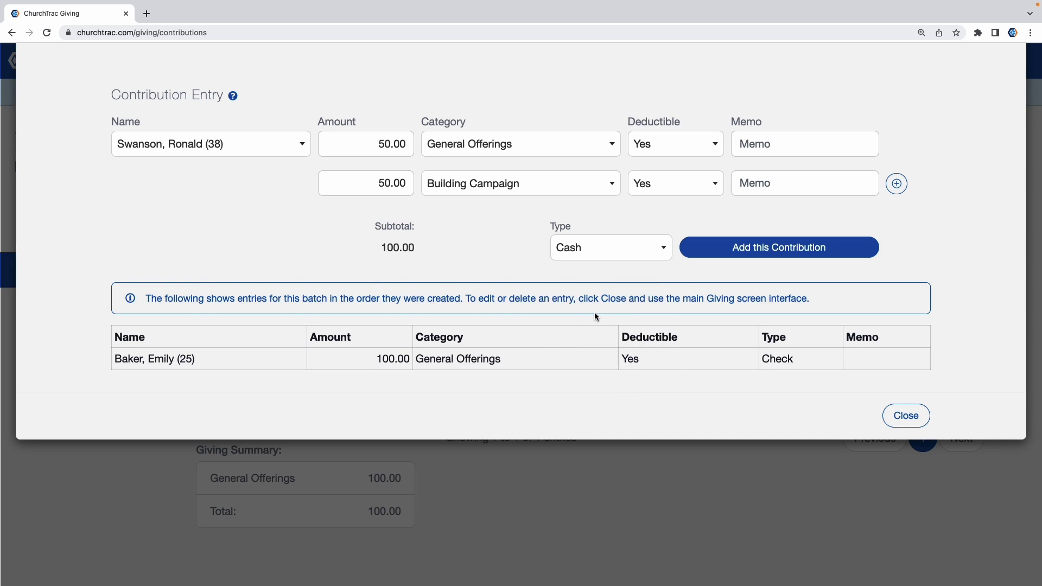
{"action": "left_click", "coordinate": [800, 248]}
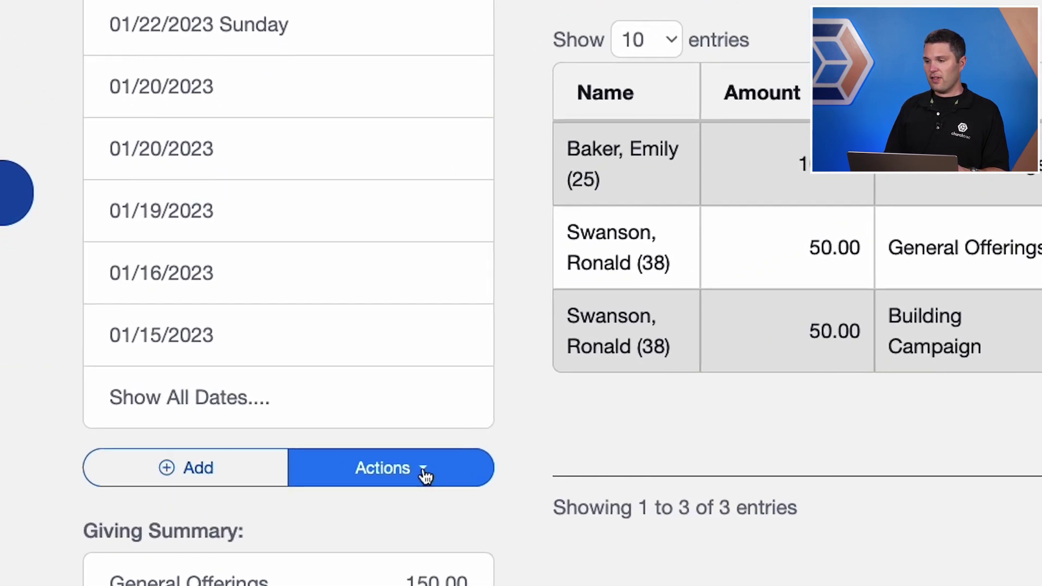
Open Import Contributions from the batch's Actions menu and view the CSV provider options.
{"action": "left_click", "coordinate": [425, 475]}
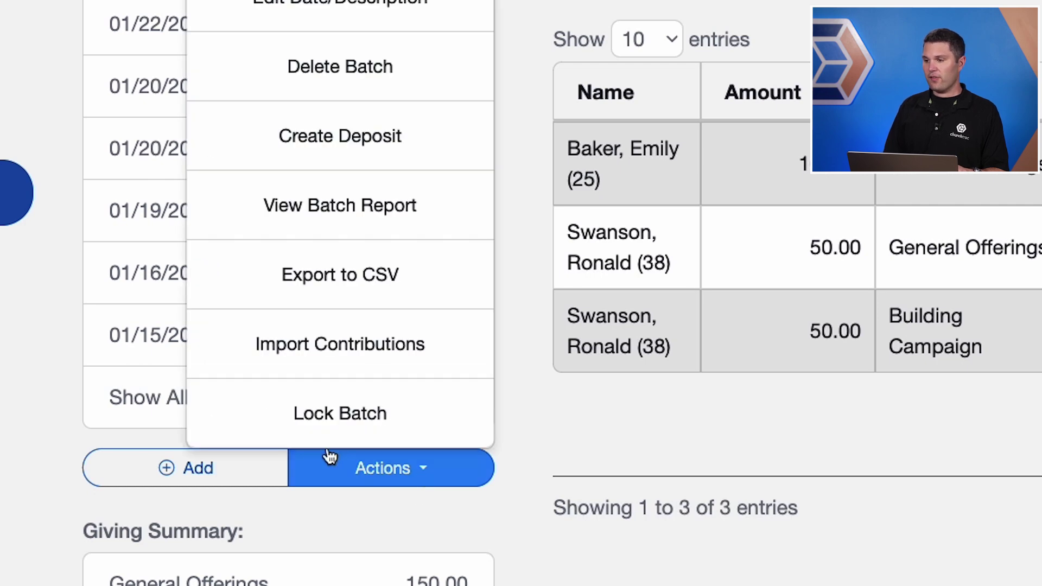
{"action": "left_click", "coordinate": [336, 354]}
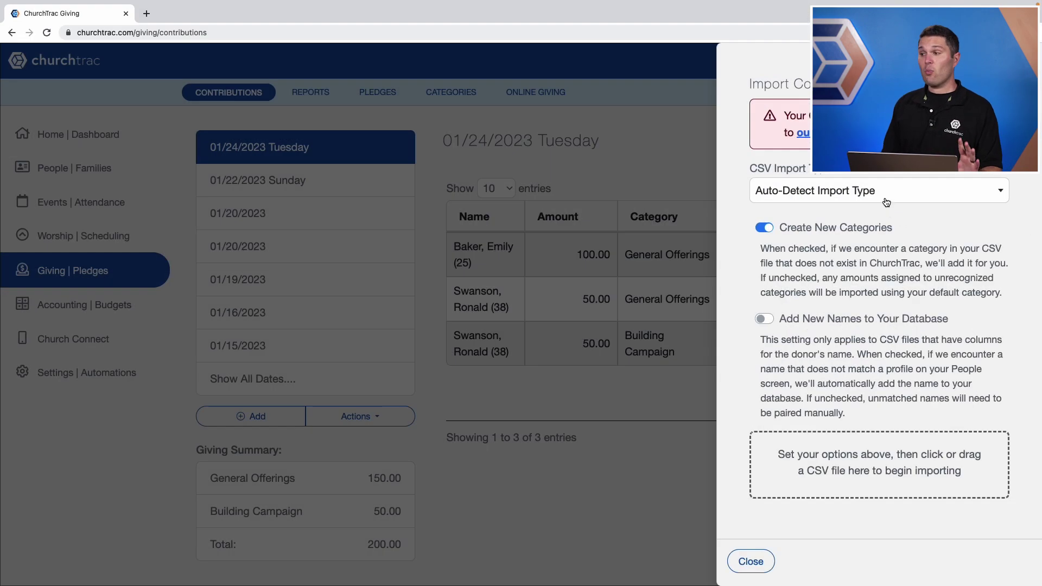
{"action": "left_click", "coordinate": [885, 196]}
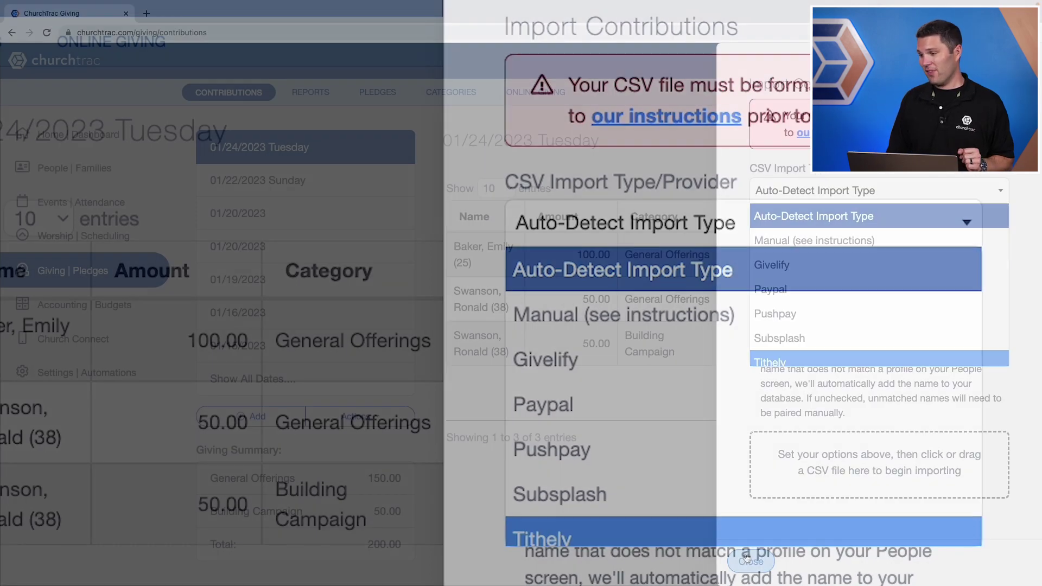
Close the Import Contributions panel and switch to the Giving Reports page.
{"action": "left_click", "coordinate": [748, 559]}
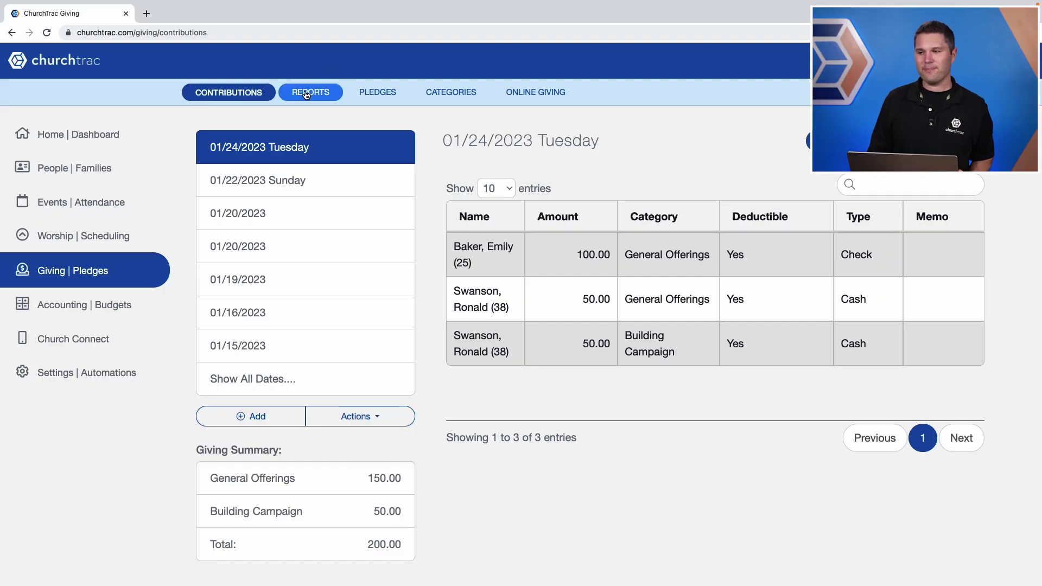
{"action": "left_click", "coordinate": [307, 95]}
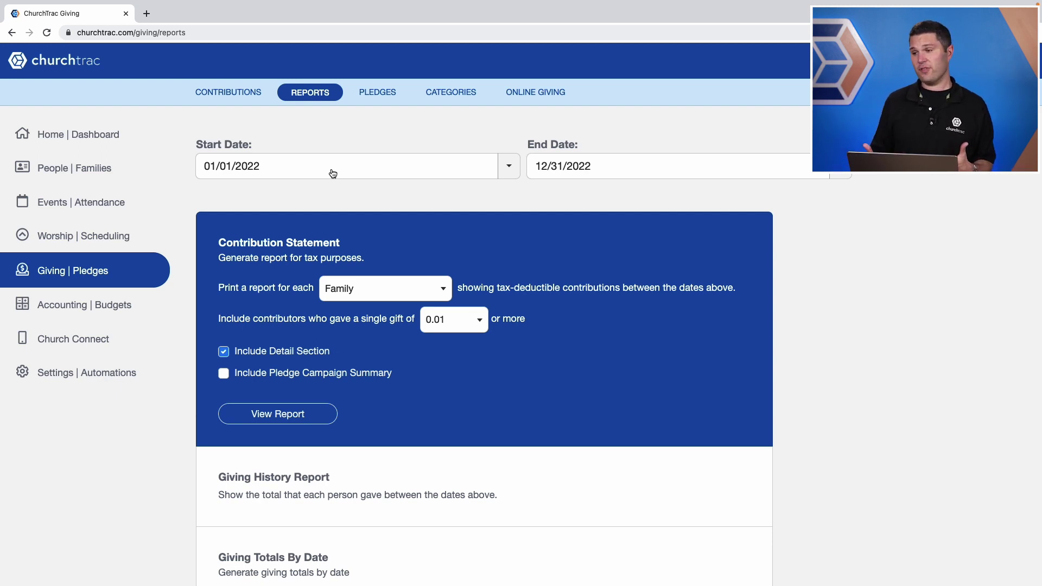
Generate a contribution statement per Individual for 01/01/2022 to 12/31/2022.
{"action": "left_click", "coordinate": [509, 168]}
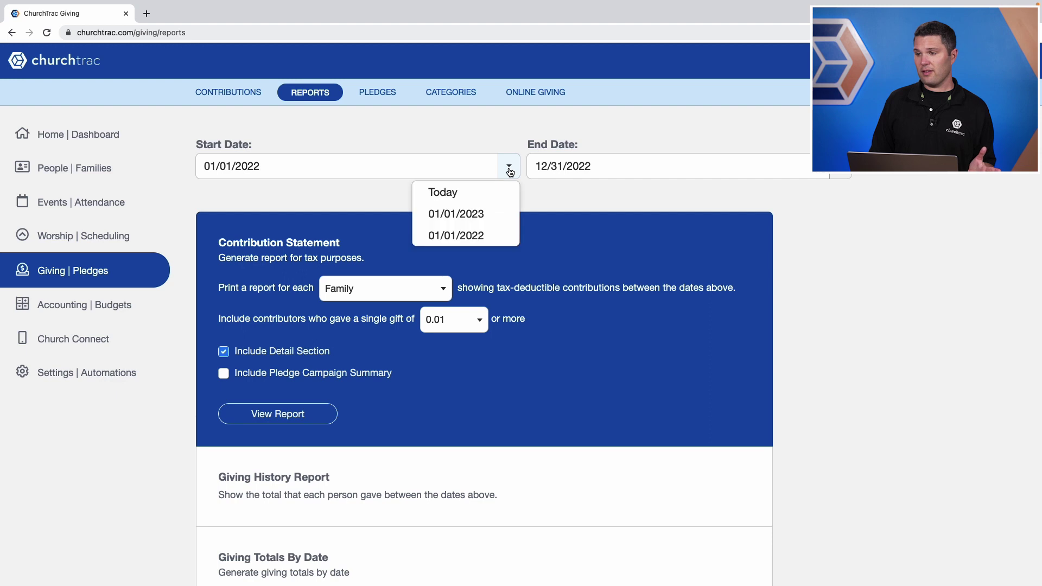
{"action": "left_click", "coordinate": [473, 235]}
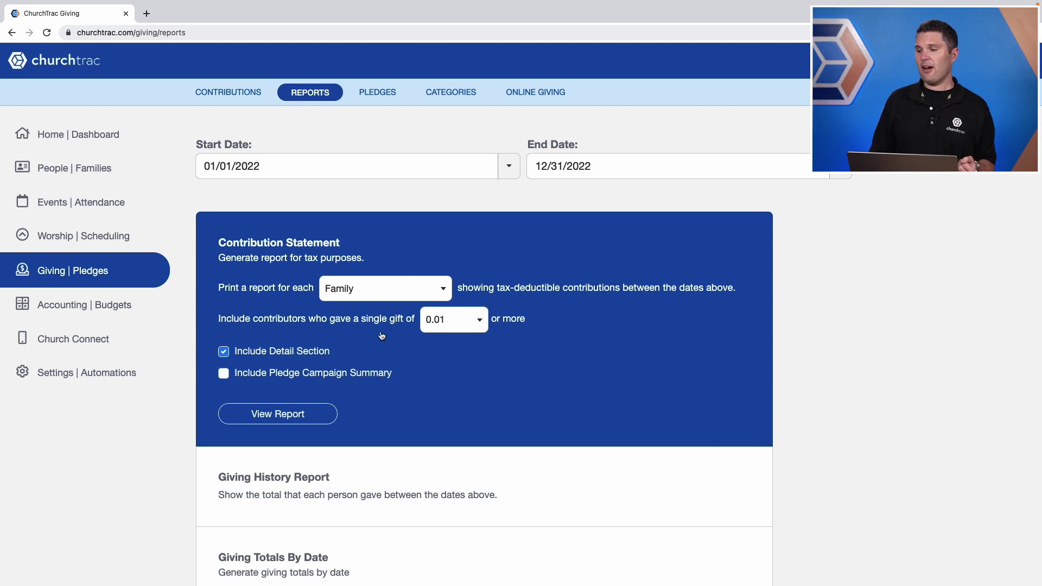
{"action": "scroll", "coordinate": [380, 339], "scroll_direction": "down", "scroll_amount": 1}
{"action": "scroll", "coordinate": [379, 340], "scroll_direction": "down", "scroll_amount": 1}
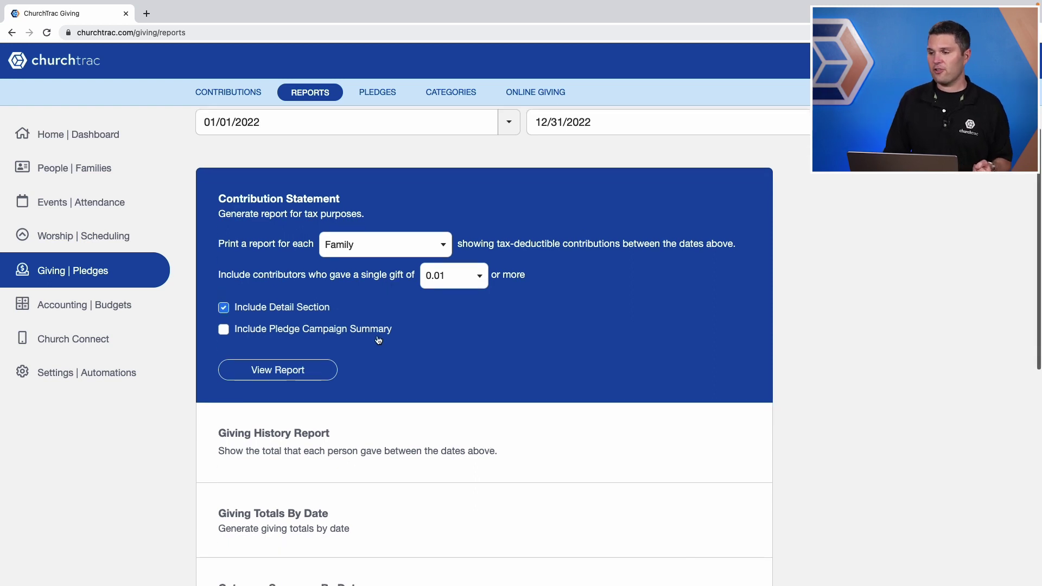
{"action": "left_click", "coordinate": [390, 240]}
{"action": "left_click", "coordinate": [347, 270]}
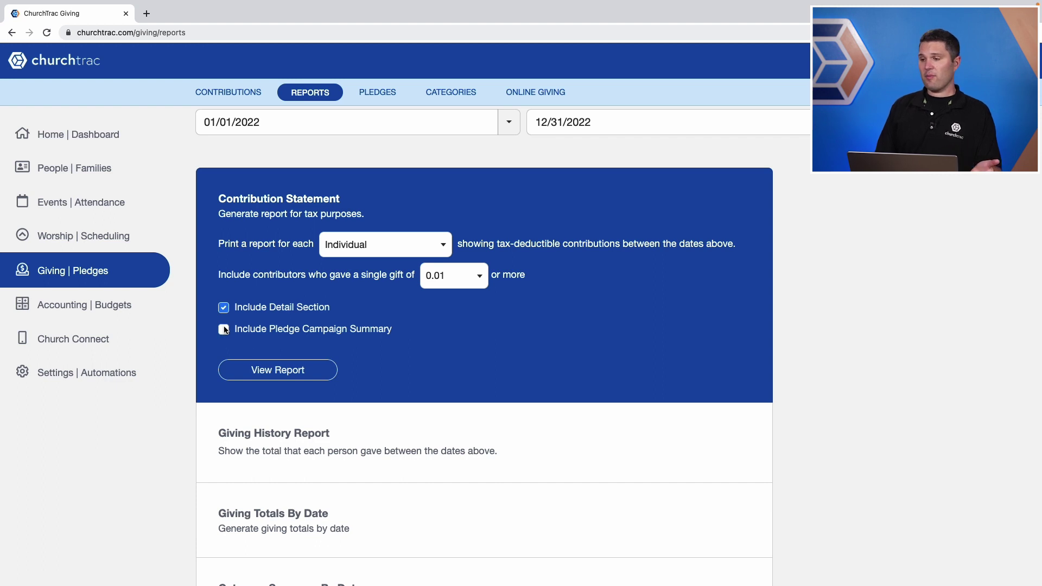
{"action": "left_click", "coordinate": [269, 370]}
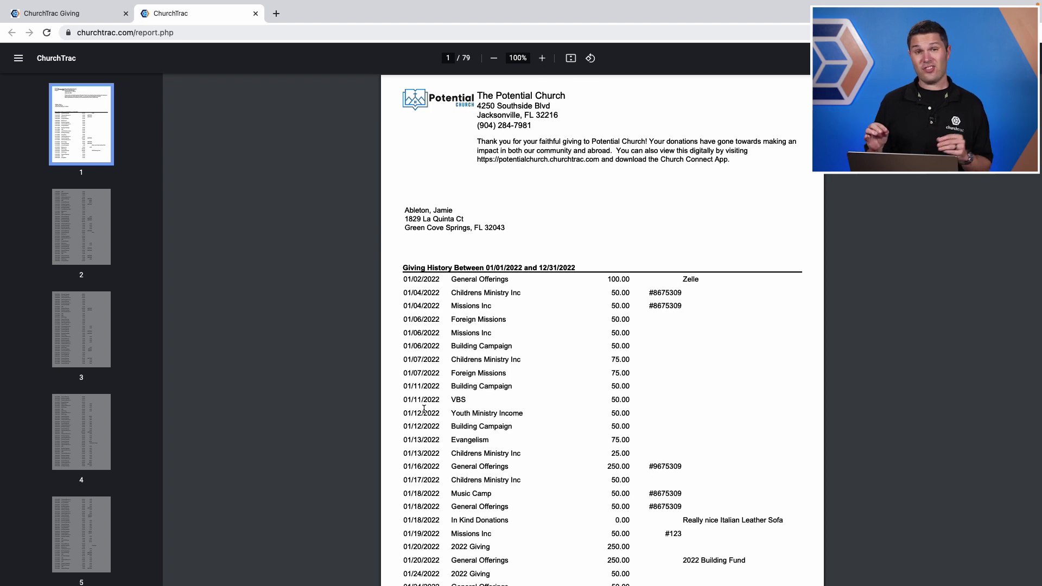
Scroll through the 79-page statement PDF, then close its report tab.
{"action": "scroll", "coordinate": [424, 409], "scroll_direction": "down", "scroll_amount": 15}
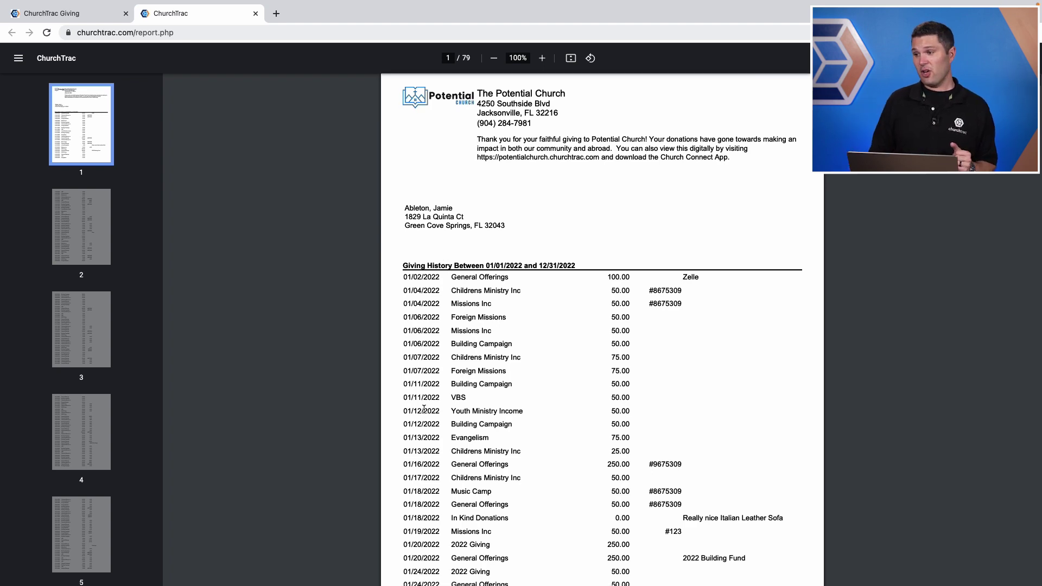
{"action": "scroll", "coordinate": [424, 410], "scroll_direction": "down", "scroll_amount": 20}
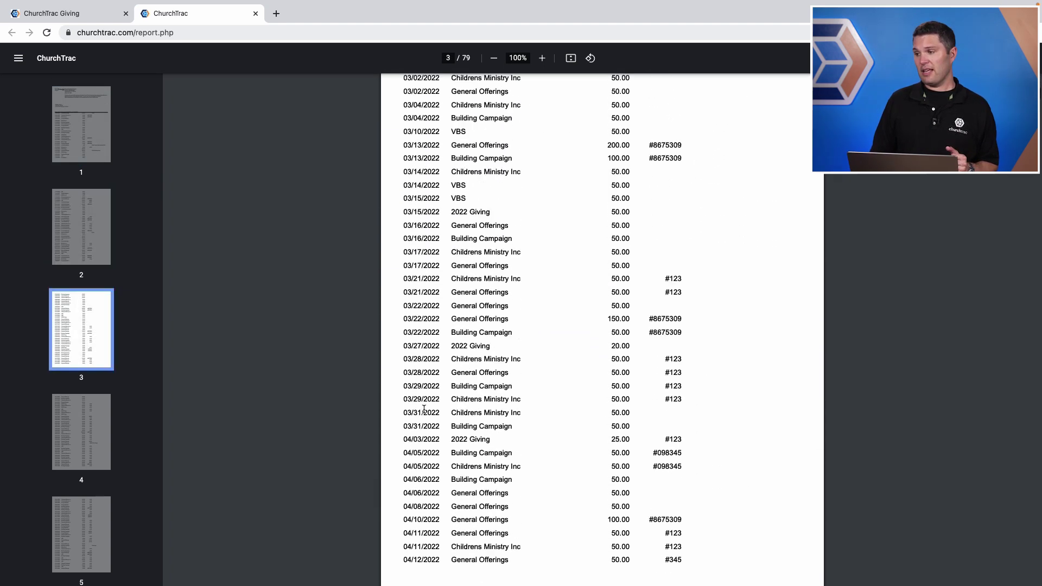
{"action": "scroll", "coordinate": [423, 410], "scroll_direction": "down", "scroll_amount": 20}
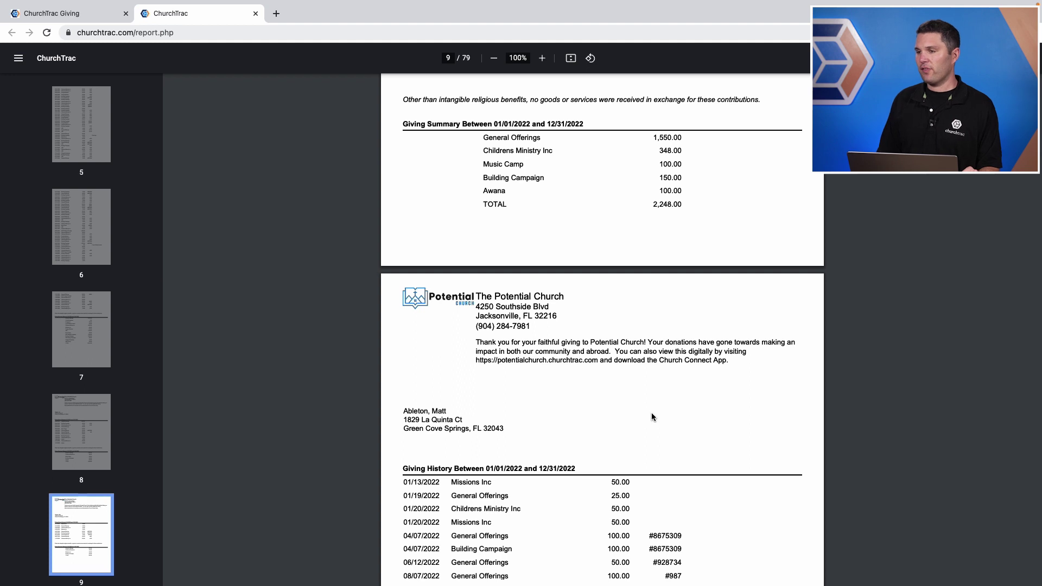
{"action": "left_click", "coordinate": [256, 14]}
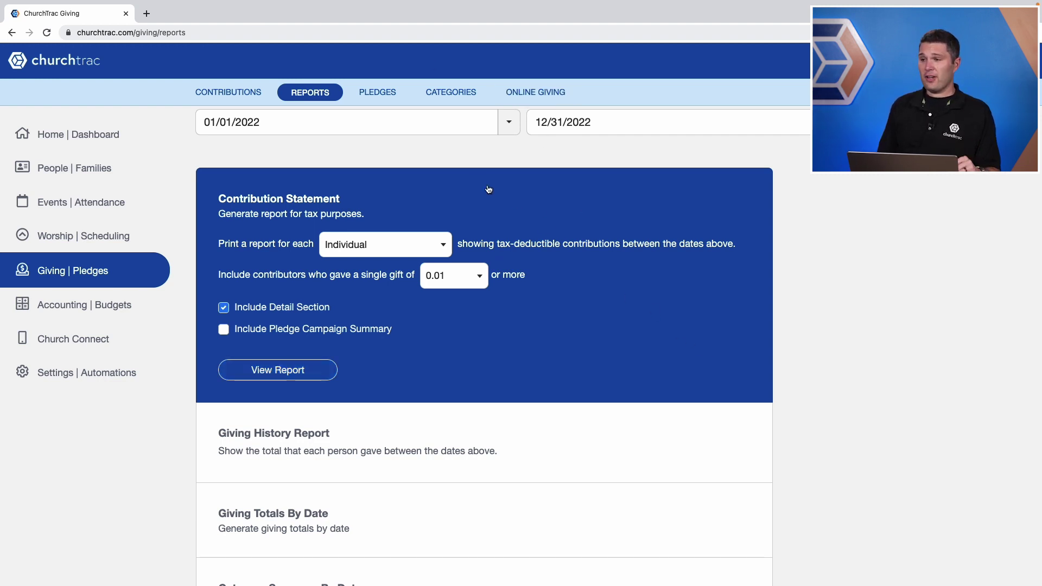
Look over the Pledges page, then return to the Contributions batch list.
{"action": "left_click", "coordinate": [387, 95]}
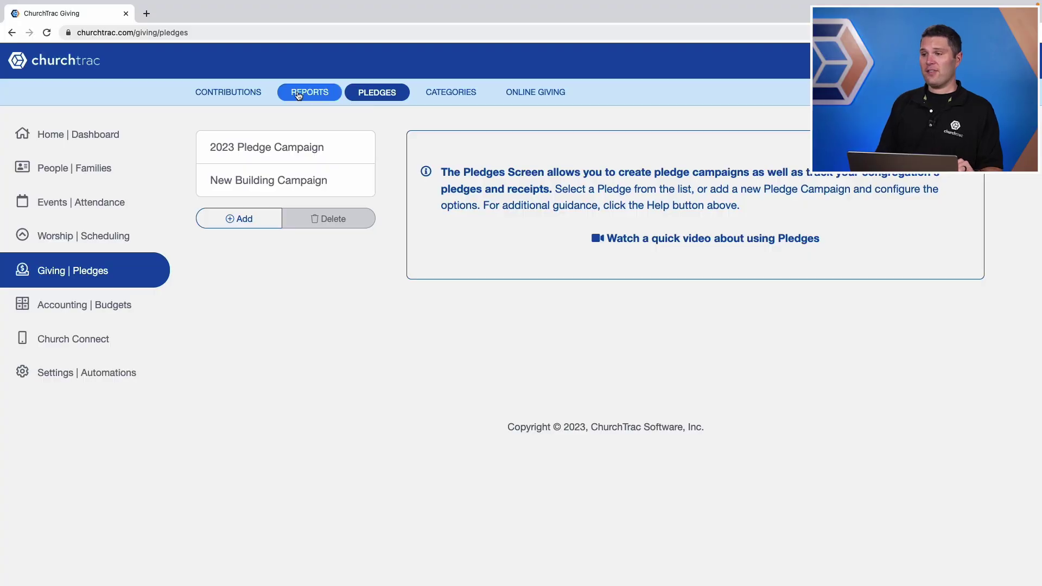
{"action": "left_click", "coordinate": [246, 95]}
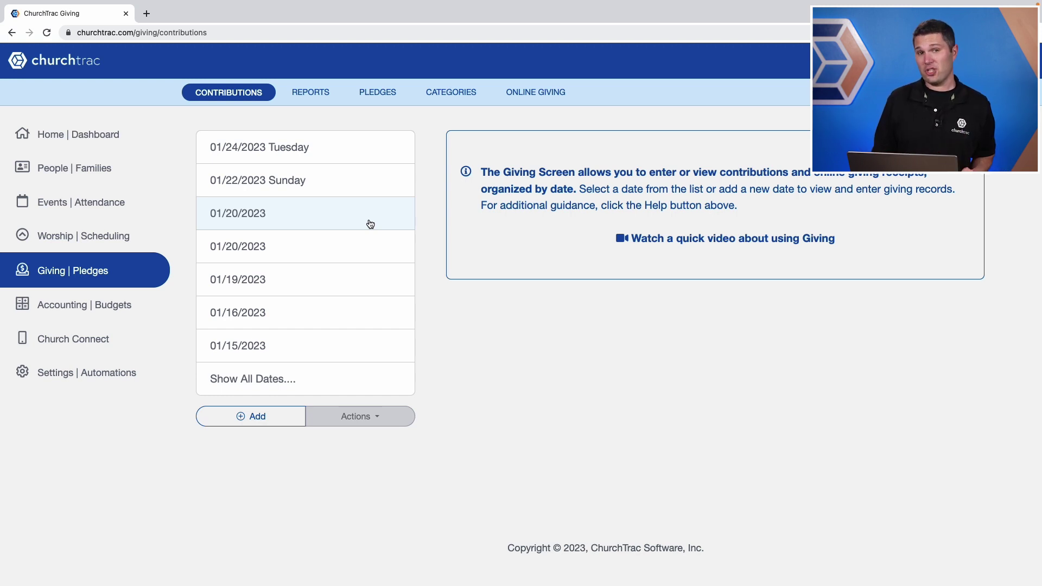
Lock the 01/15/2023 batch containing the single 200.00 check.
{"action": "left_click", "coordinate": [348, 341]}
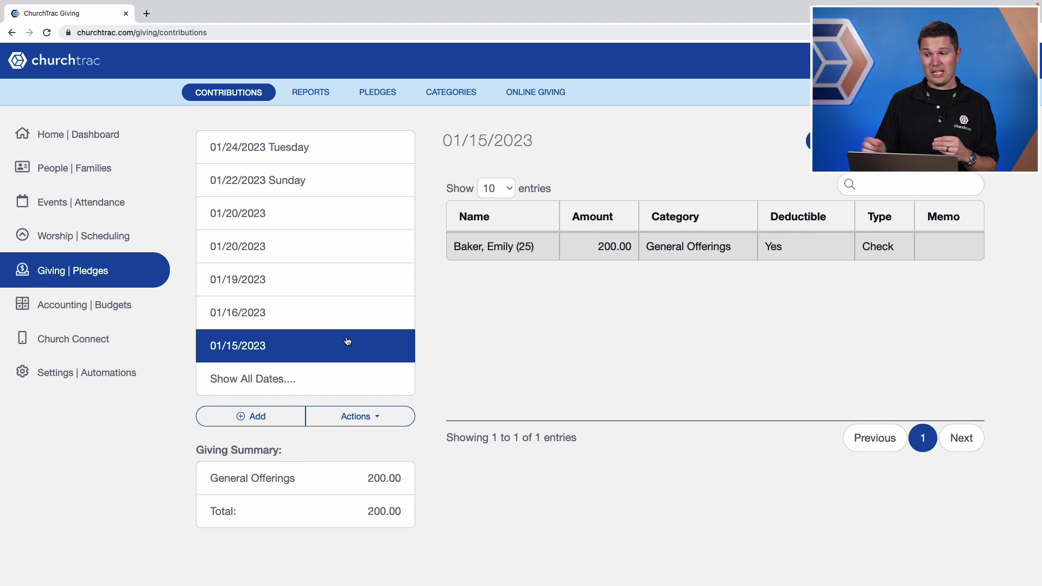
{"action": "left_click", "coordinate": [378, 419]}
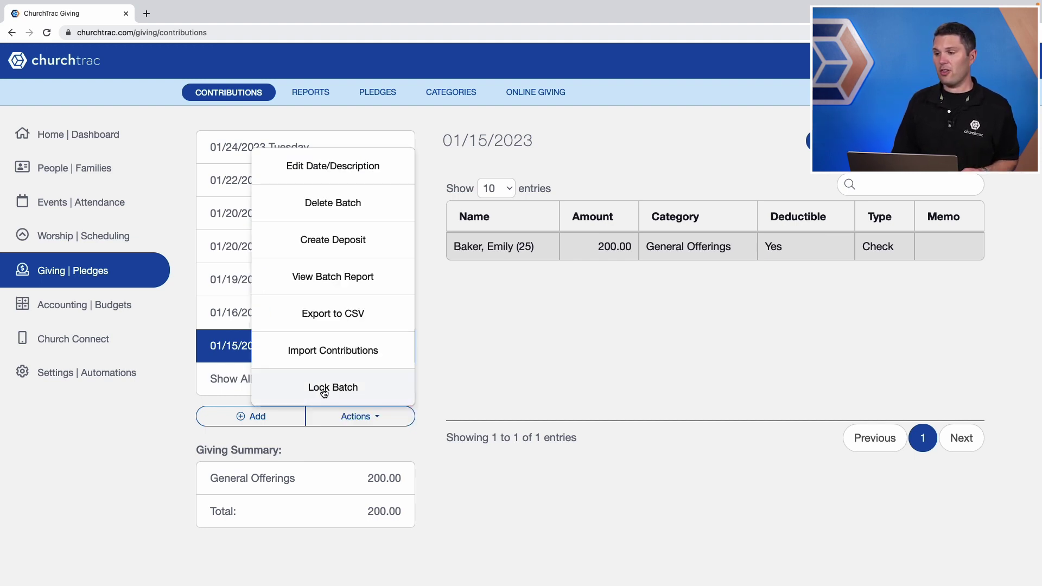
{"action": "left_click", "coordinate": [324, 388]}
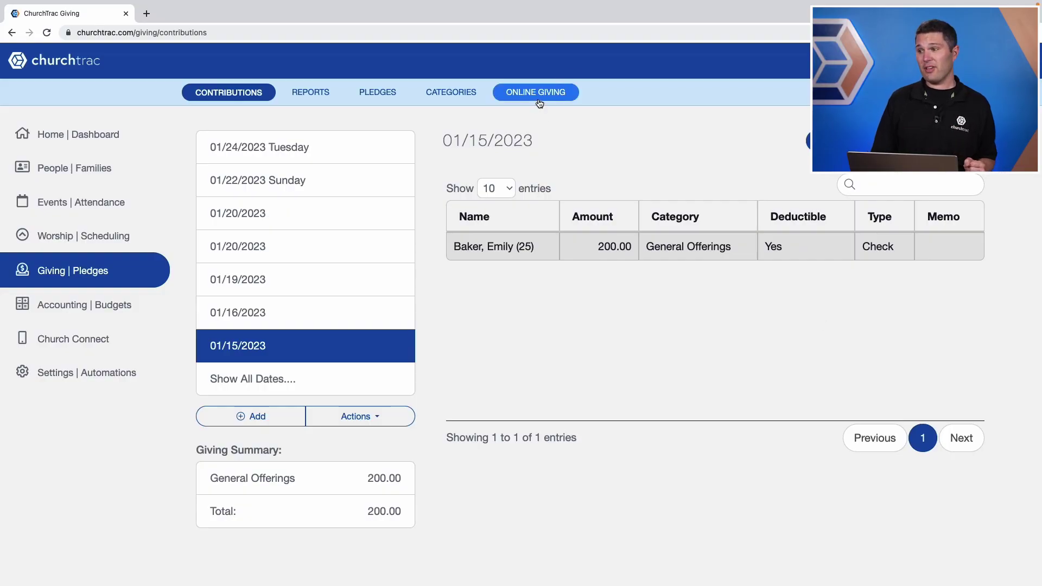
{"action": "left_click", "coordinate": [539, 103]}
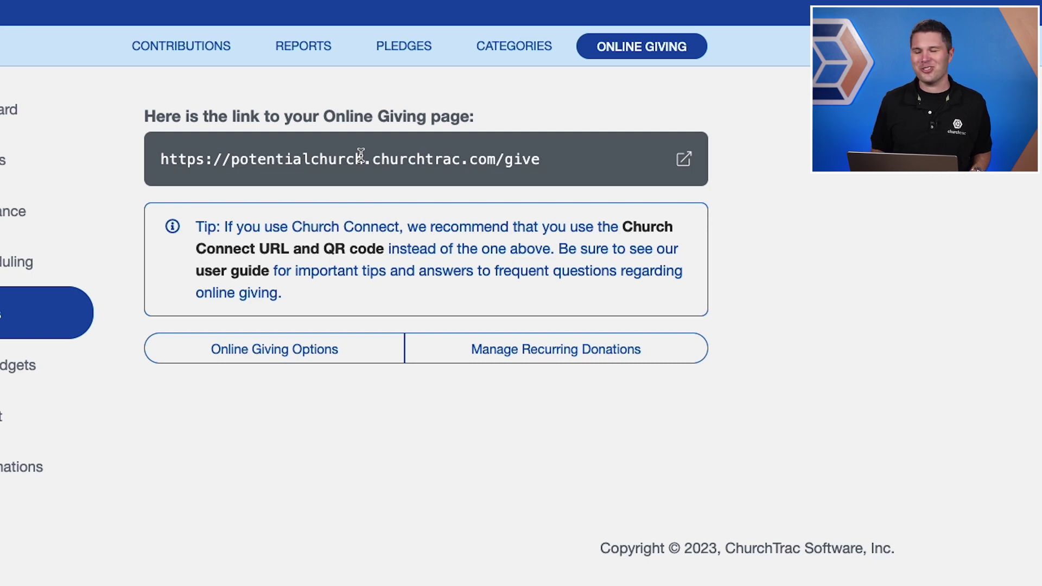
Open the Online Giving Options settings from the online giving page.
{"action": "left_click", "coordinate": [325, 352]}
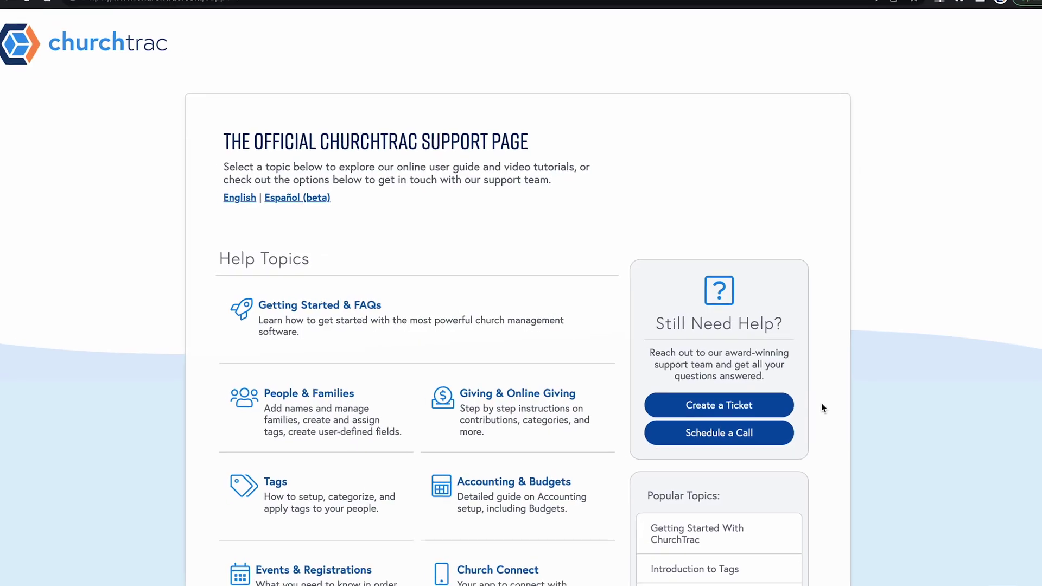
Scroll the ChurchTrac Support page down to the Help Topics and Popular Topics lists.
{"action": "scroll", "coordinate": [842, 411], "scroll_direction": "down", "scroll_amount": 2}
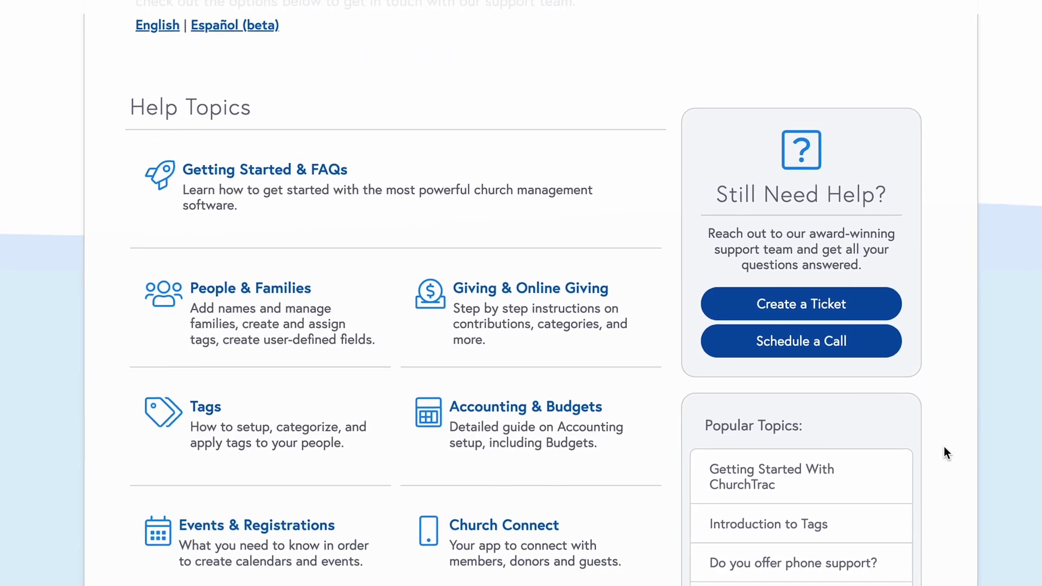
{"action": "scroll", "coordinate": [943, 448], "scroll_direction": "down", "scroll_amount": 1}
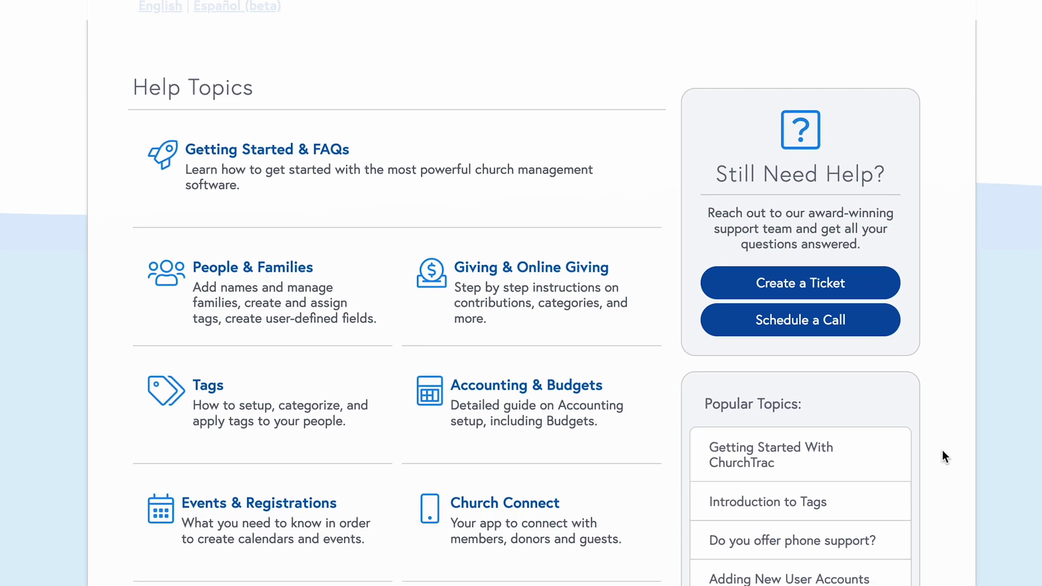